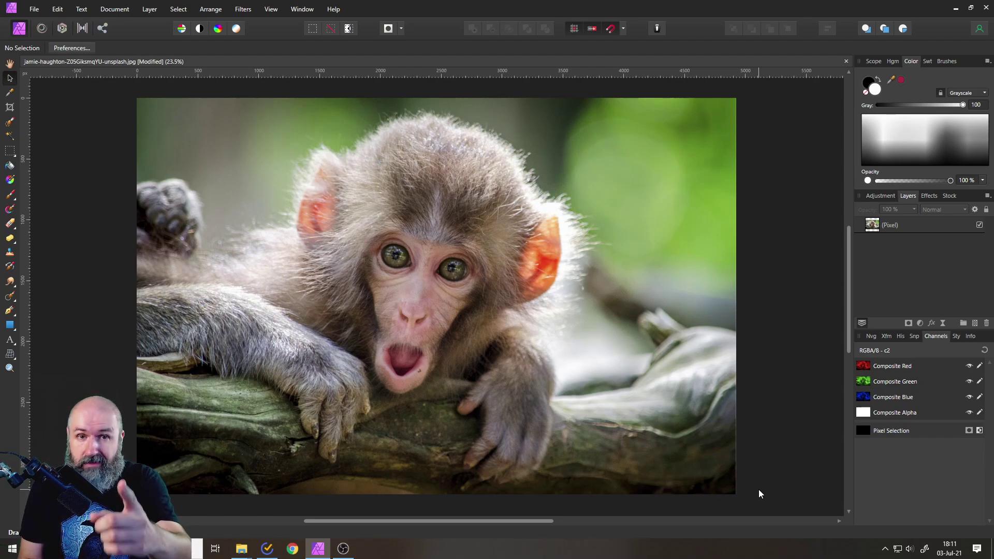
Change the monkey photo to 1 DPI with resampling off, keeping 4928 × 3264 px
click(122, 9)
click(122, 64)
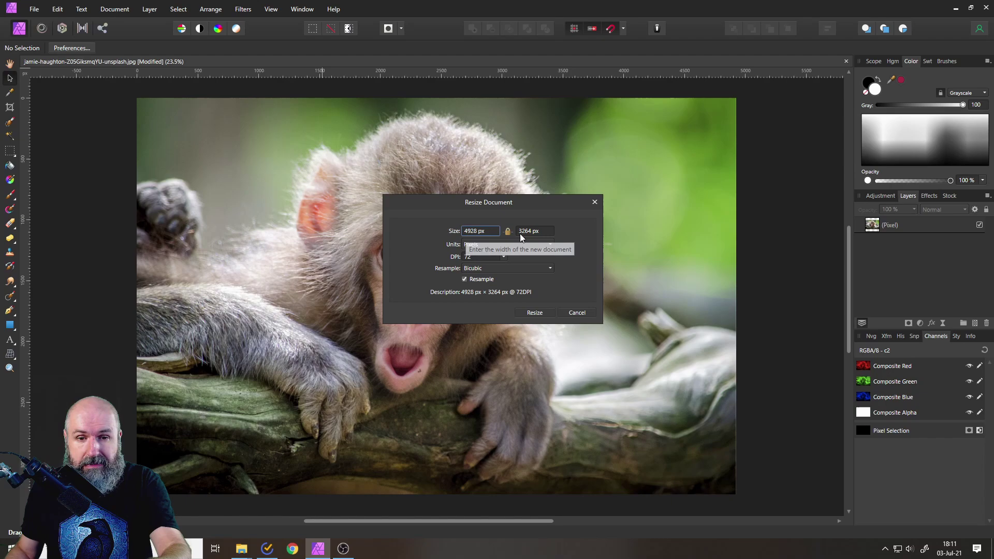
drag(486, 204, 641, 217)
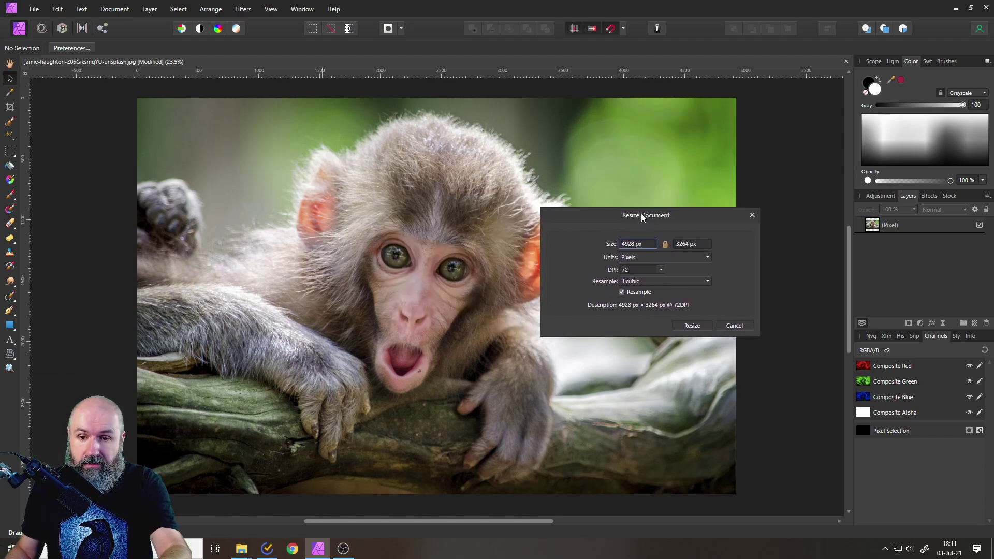
click(634, 293)
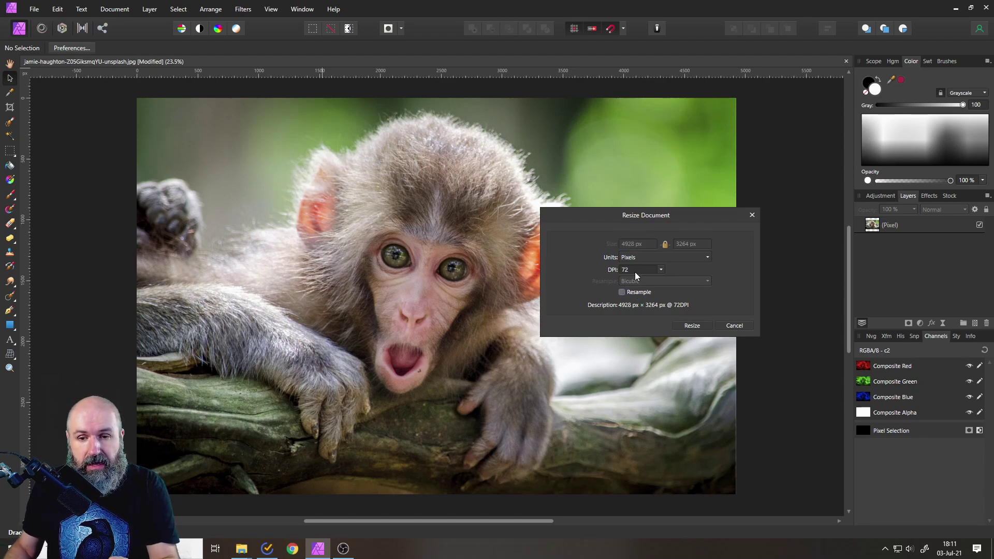
click(636, 270)
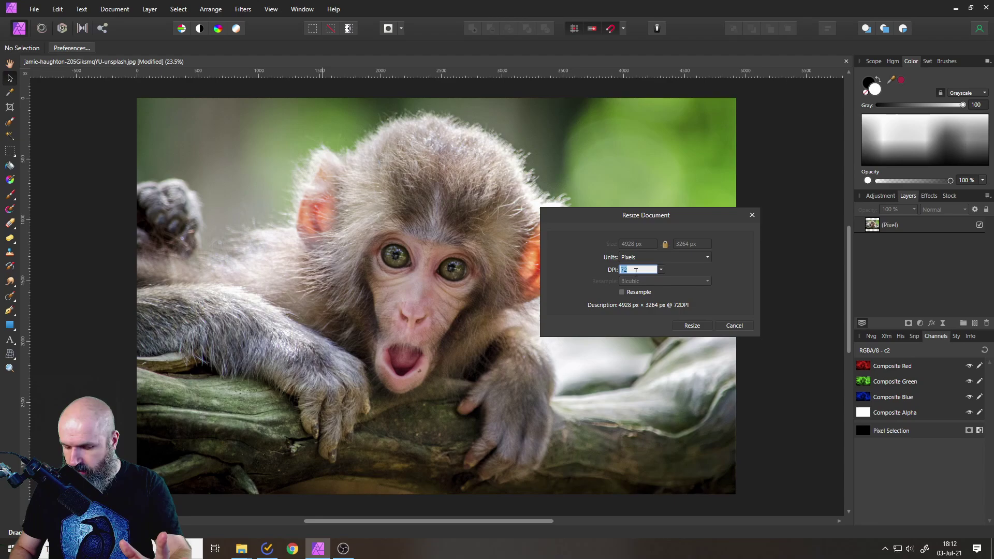
text(1)
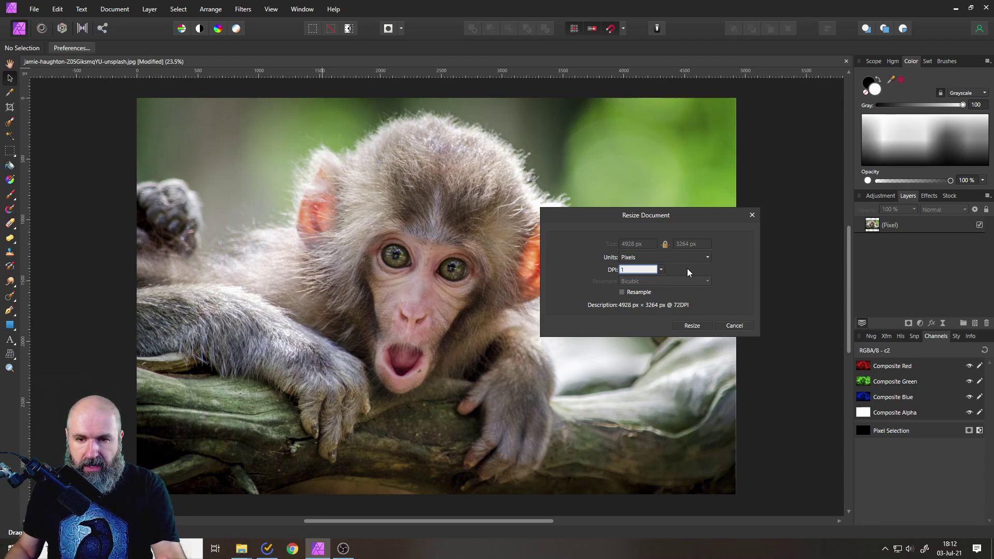
click(683, 324)
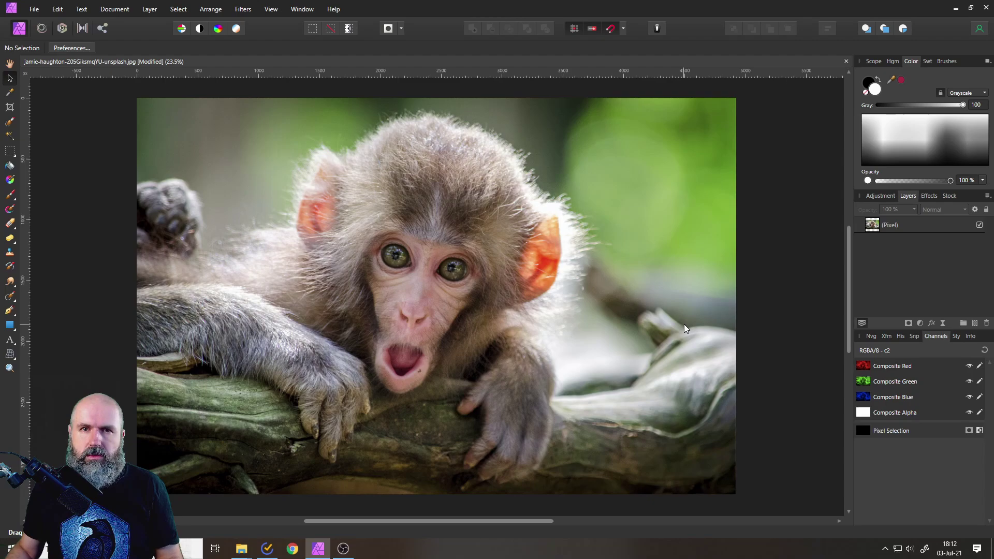
Apply 1000000 DPI to the photo without resampling
click(115, 9)
click(135, 67)
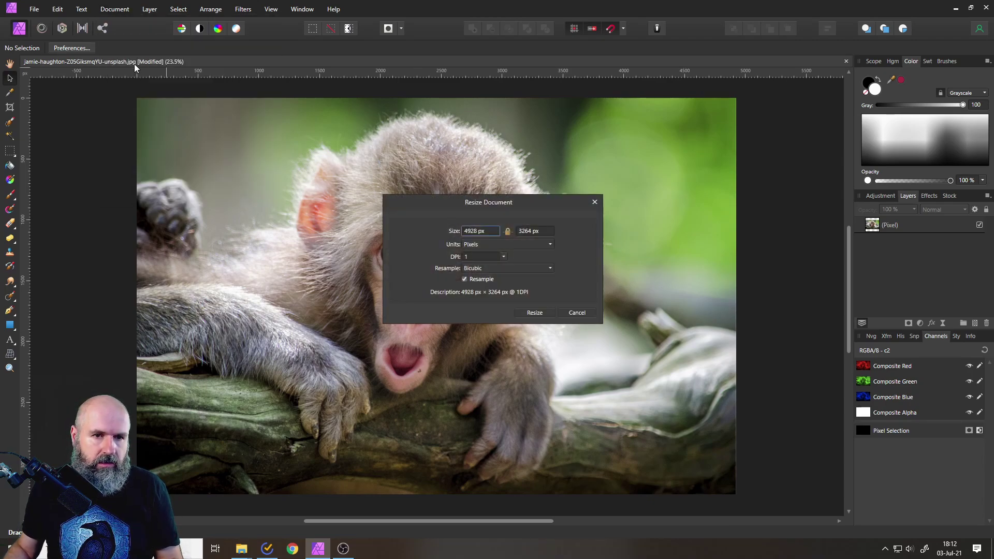
click(465, 279)
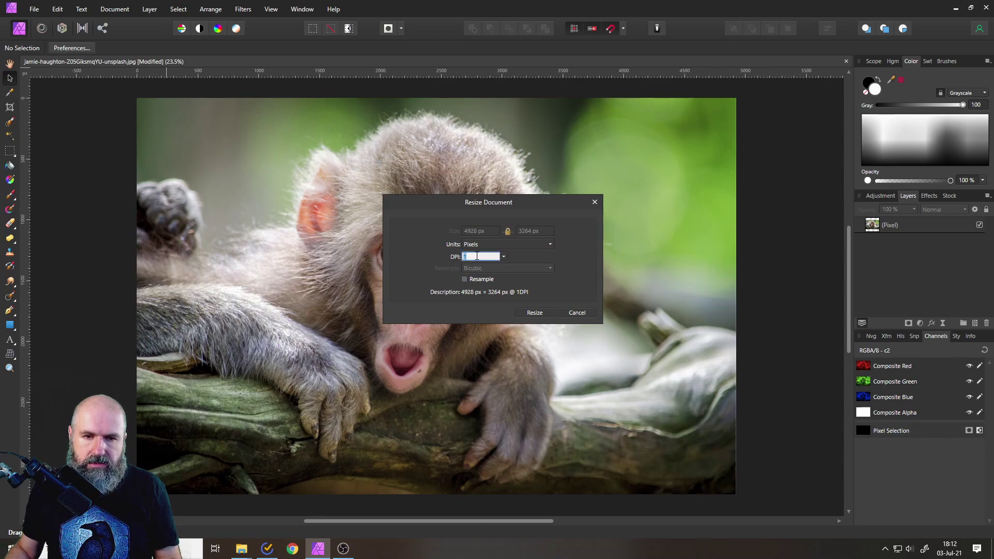
text(1000)
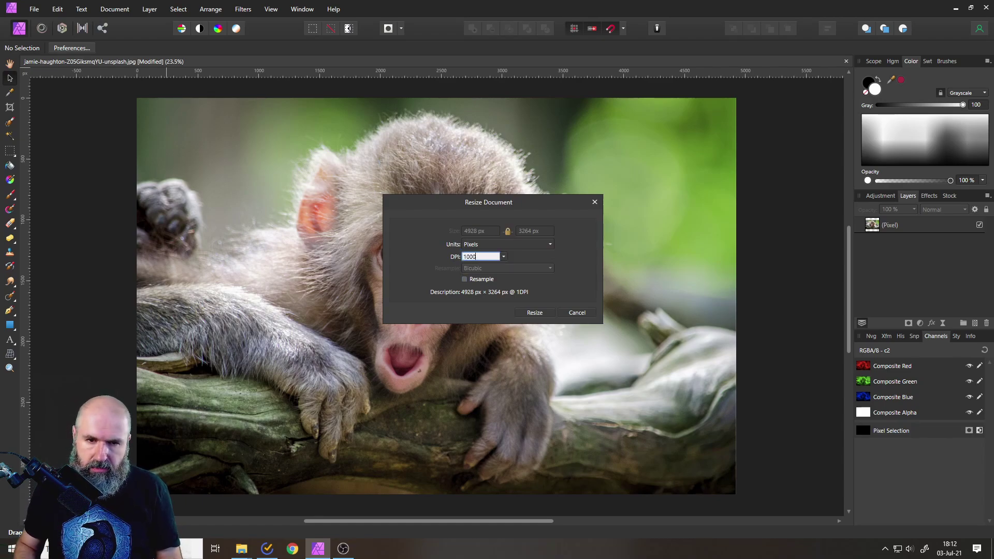
text(000)
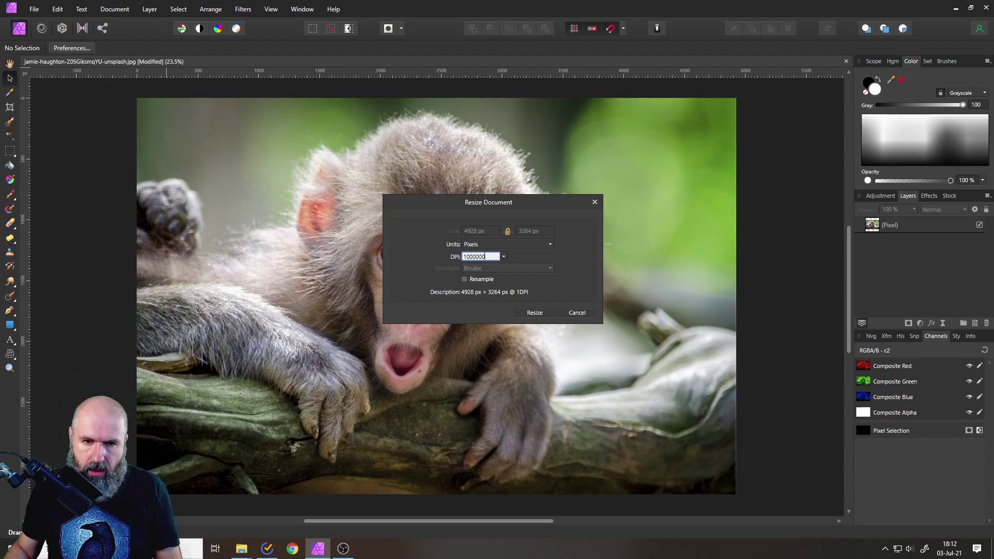
click(524, 314)
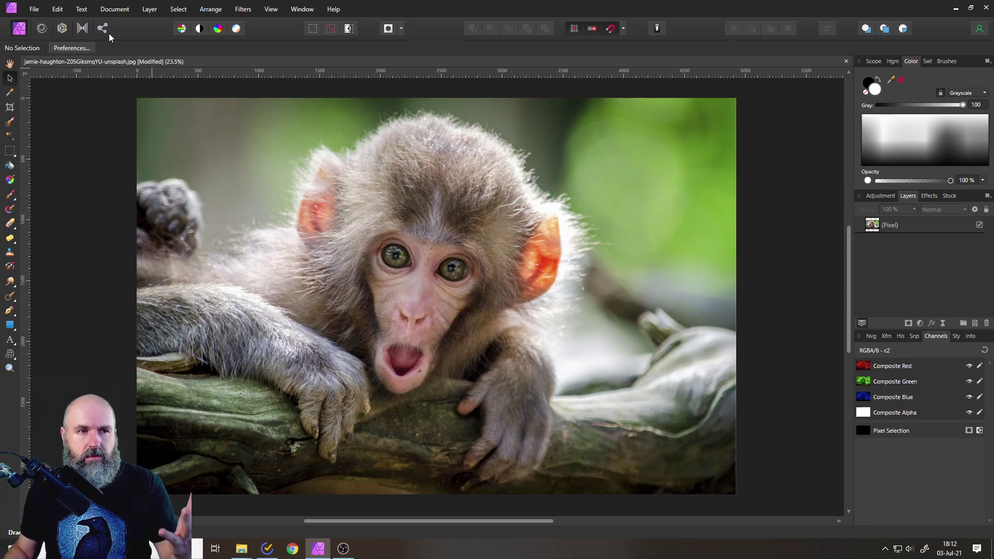
Reopen Resize Document to check the DPI and untick Resample
click(114, 8)
click(127, 65)
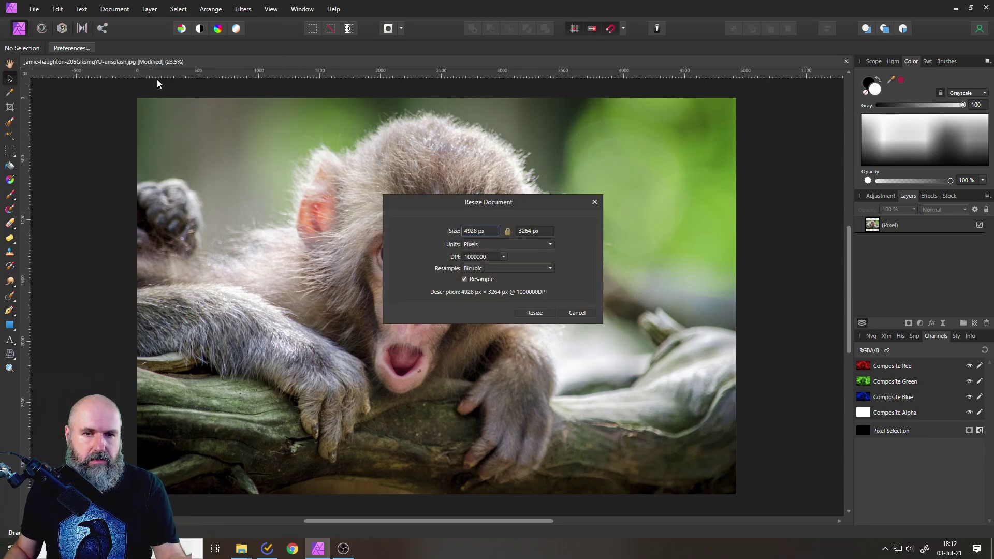
click(478, 280)
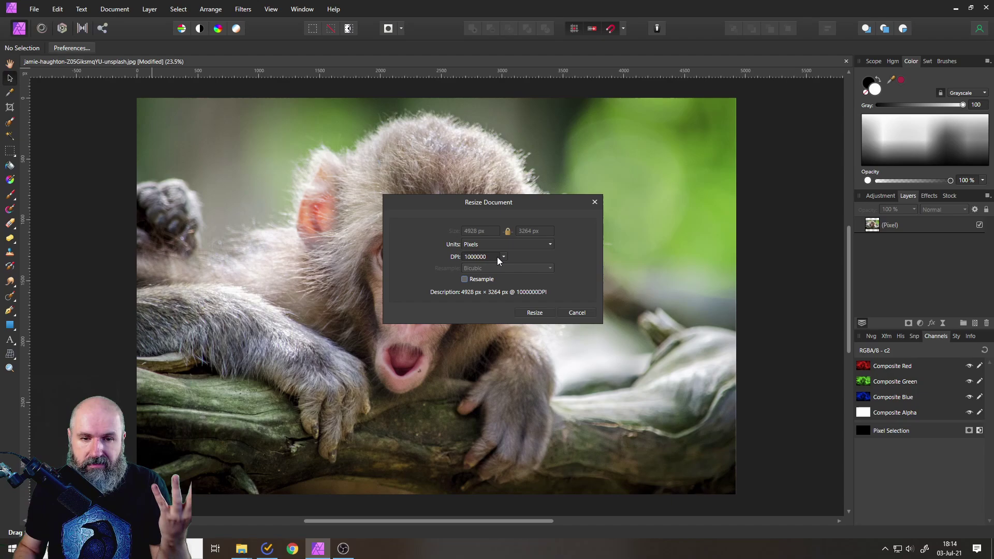
Preview the size in inches at 300 DPI, then at 72 DPI (68.444 × 45.333 in)
click(504, 257)
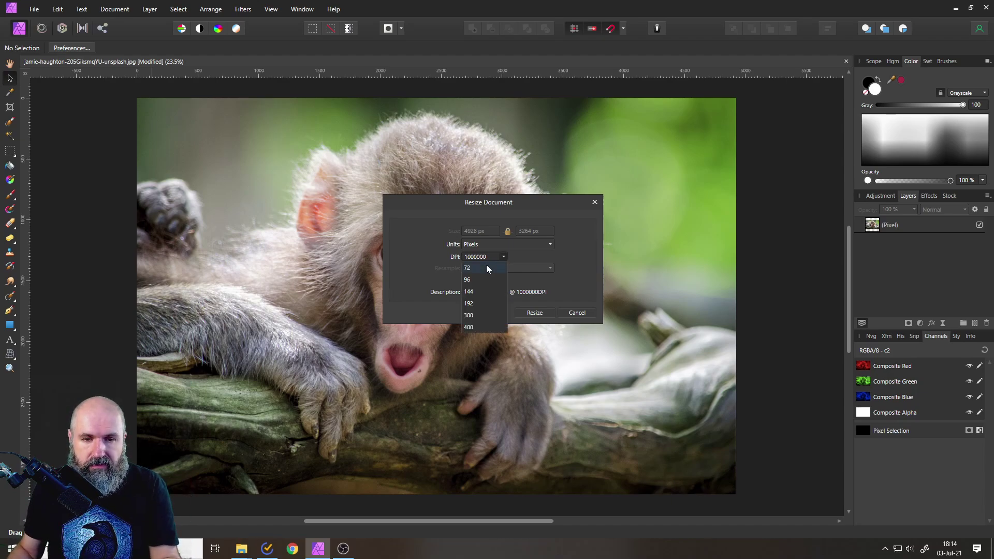
click(468, 315)
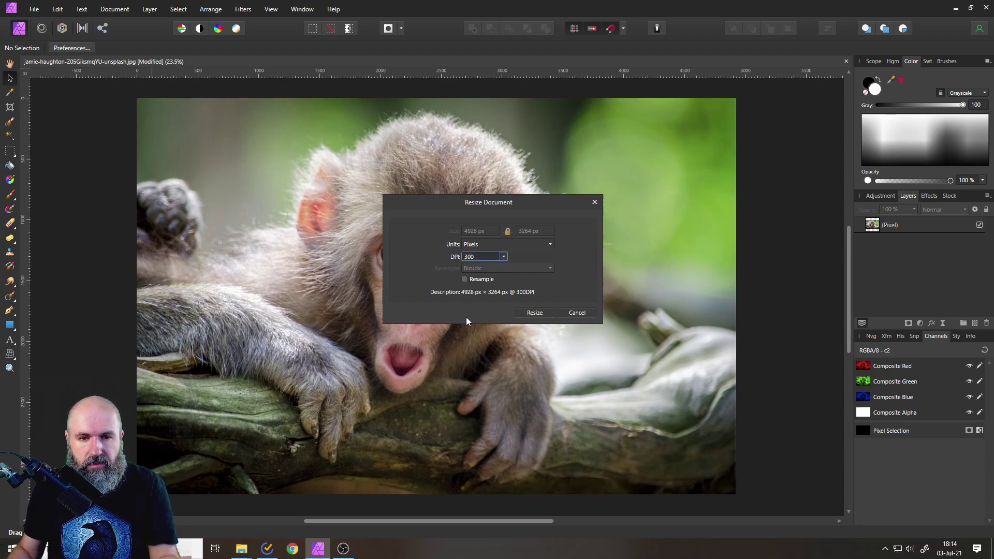
click(472, 246)
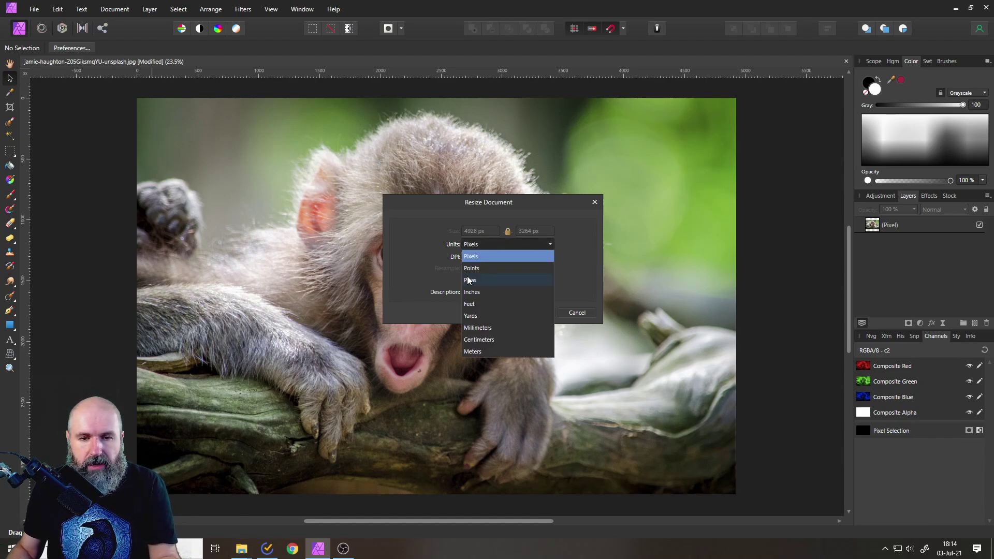
click(468, 291)
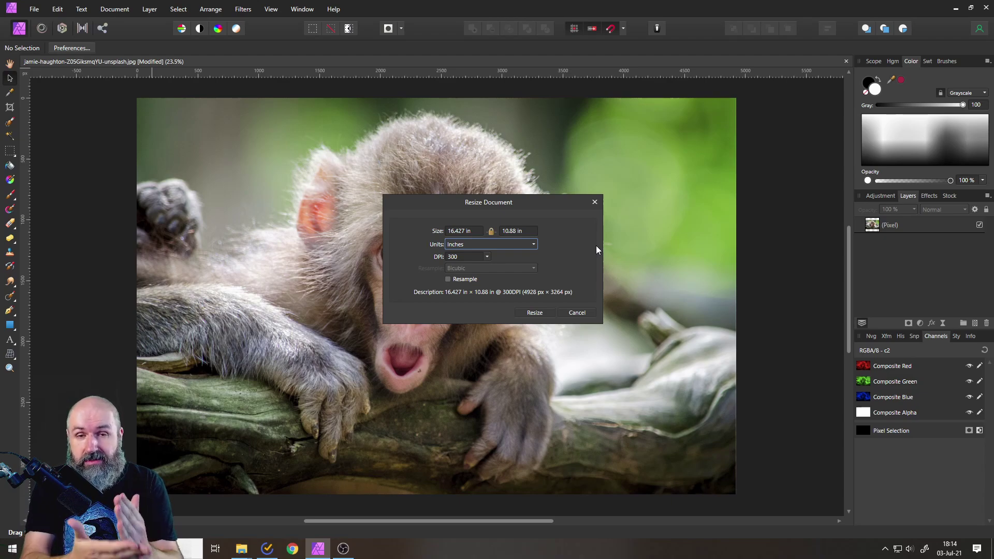
click(465, 256)
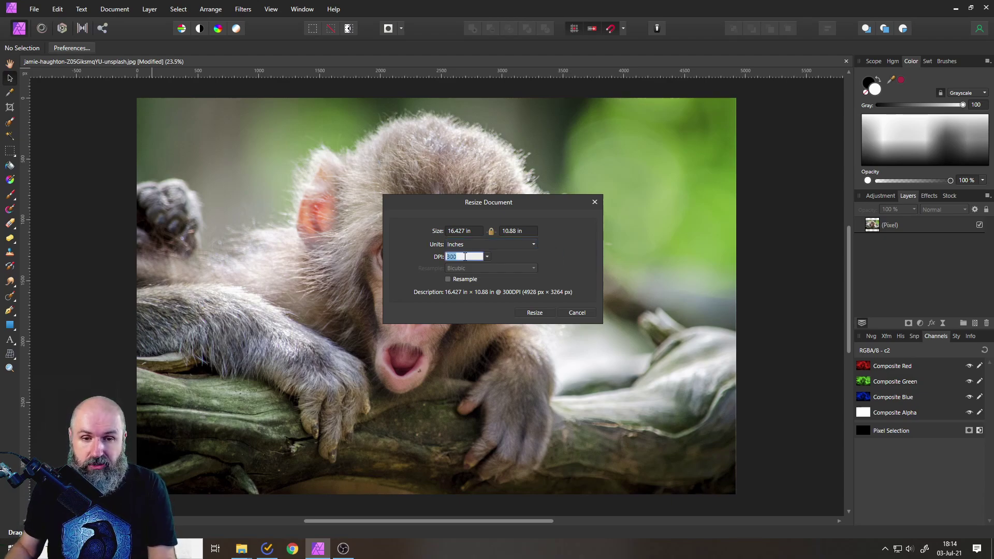
text(72)
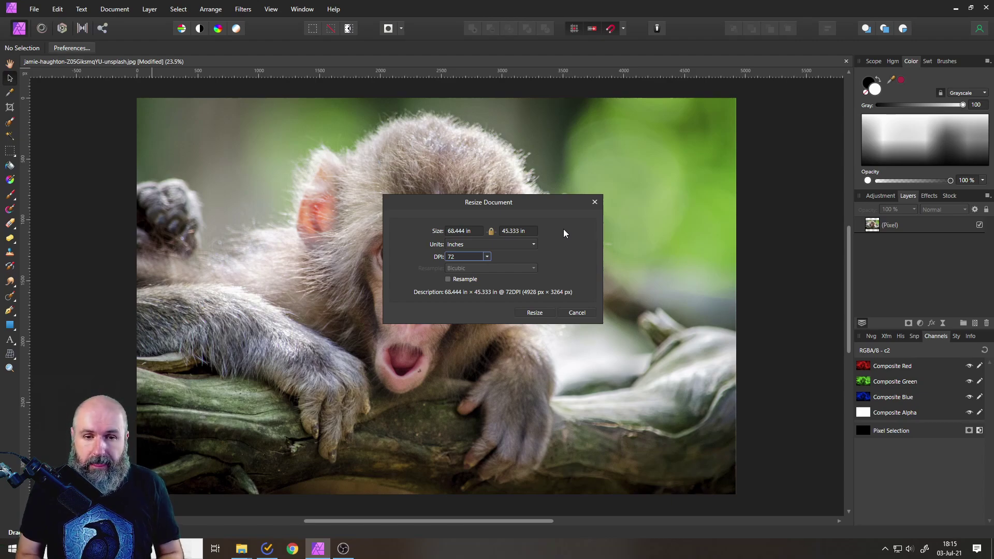
Switch units back to pixels and apply 300 DPI, keeping 4928 × 3264 px
click(502, 246)
click(475, 254)
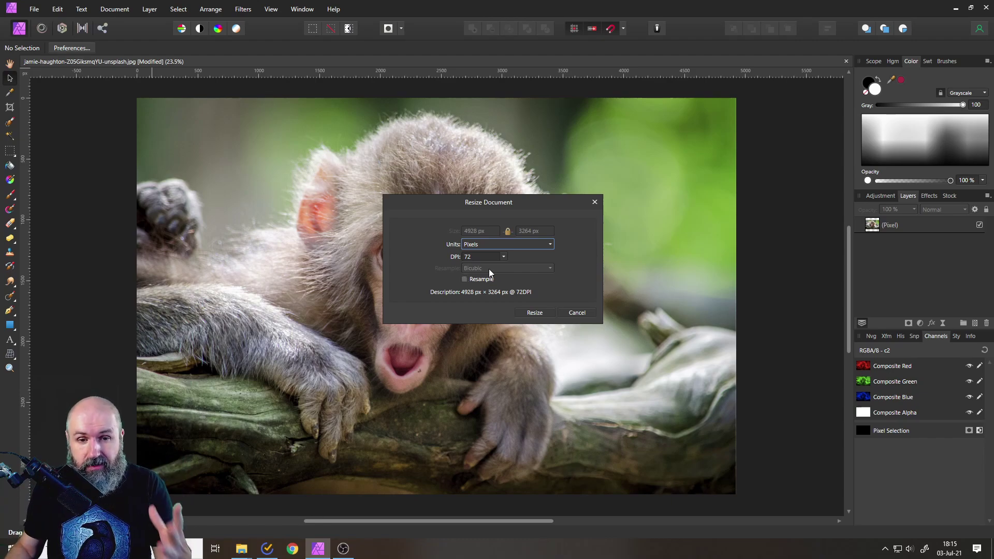
click(476, 256)
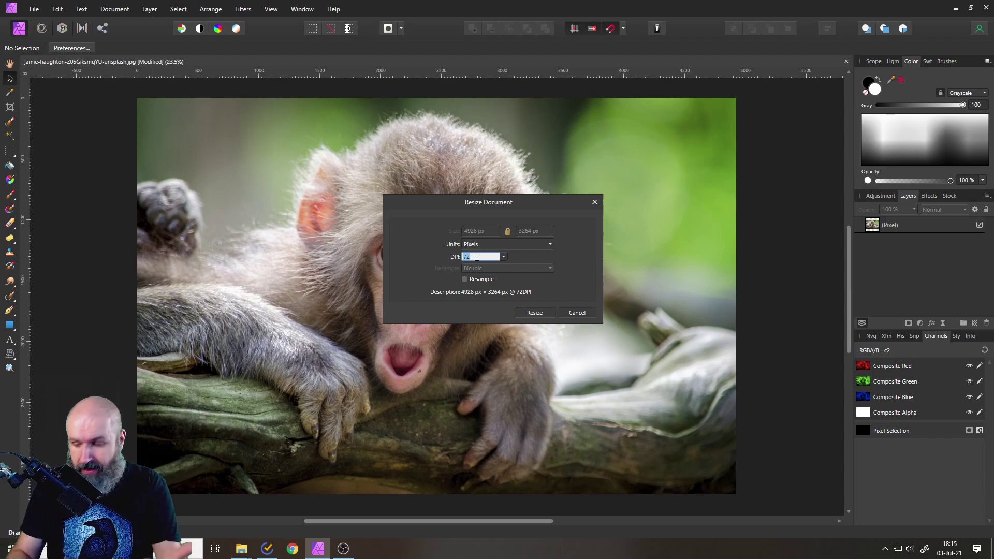
text(300)
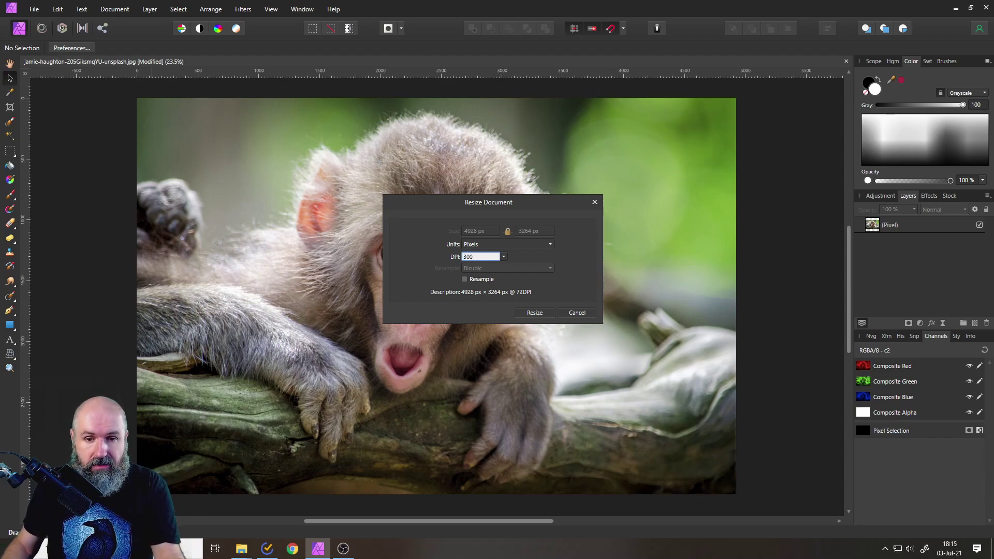
click(535, 313)
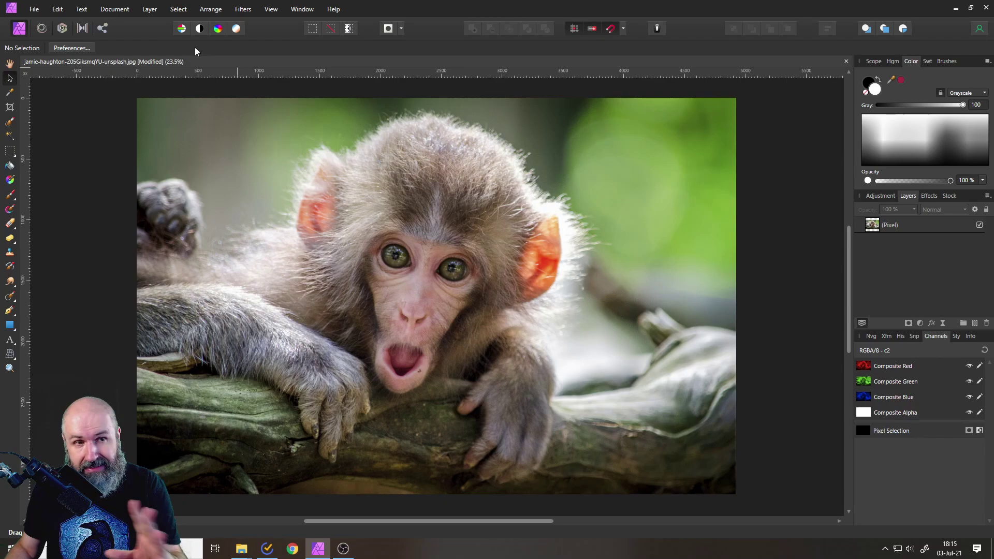
Reopen Resize Document, check the 16.427 × 10.88 in size, then return units to pixels
click(147, 11)
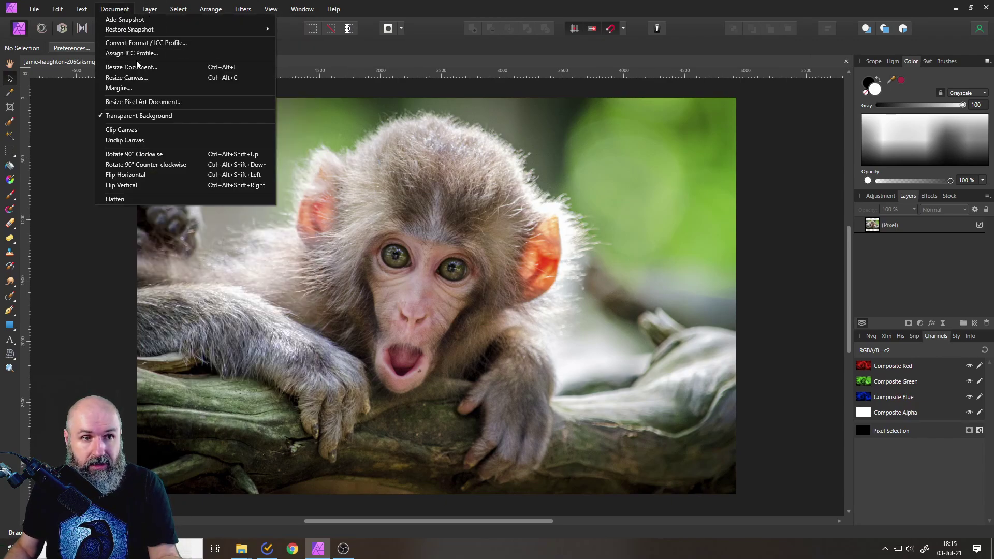
click(137, 68)
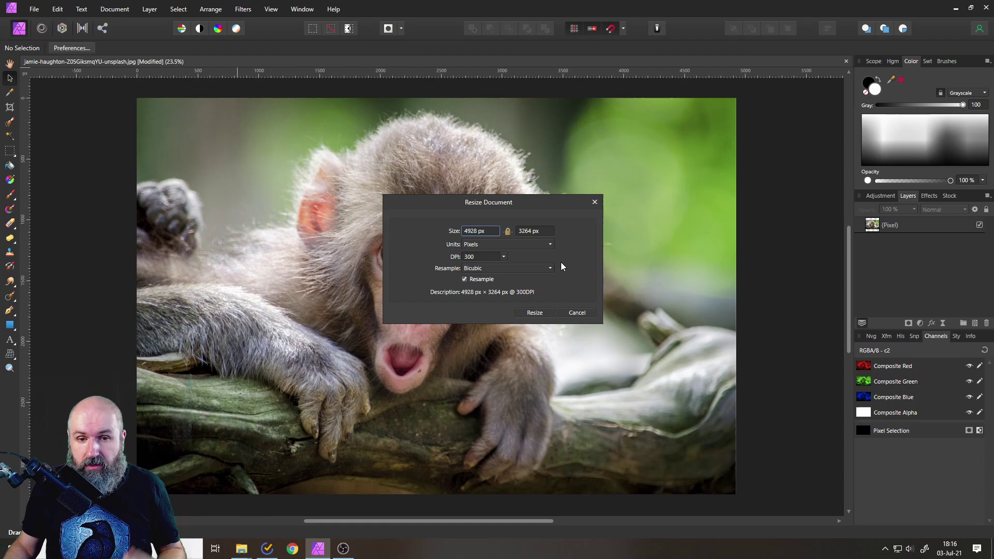
click(519, 244)
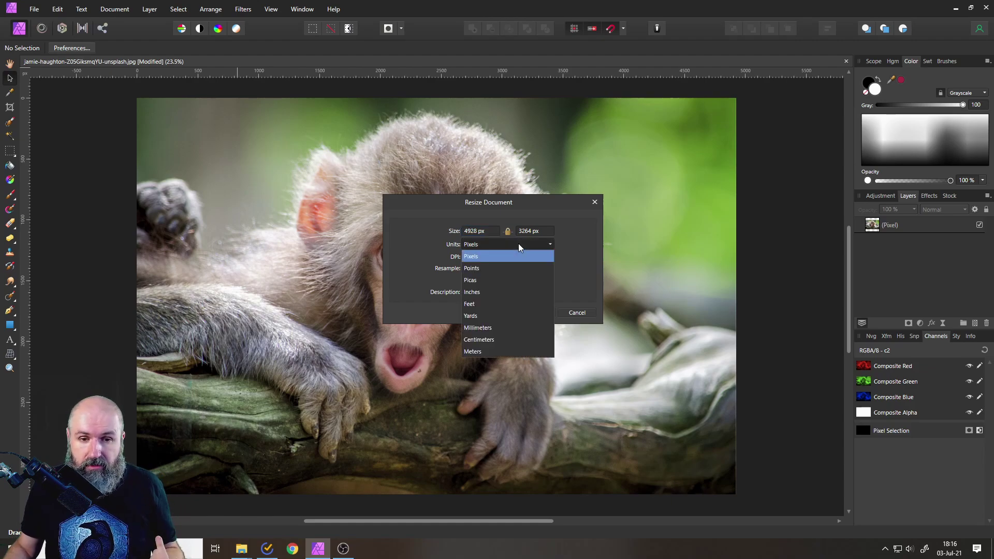
click(483, 293)
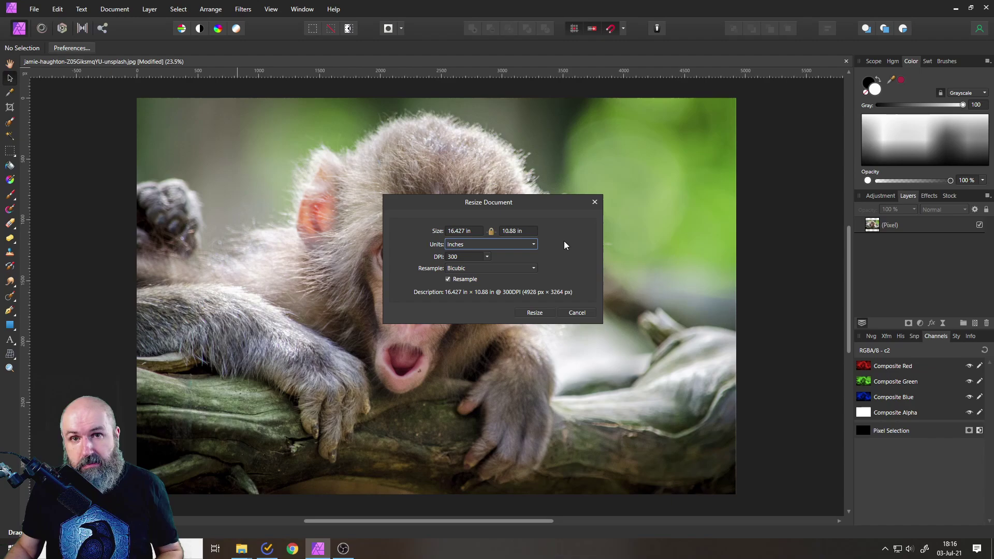
click(475, 243)
click(465, 257)
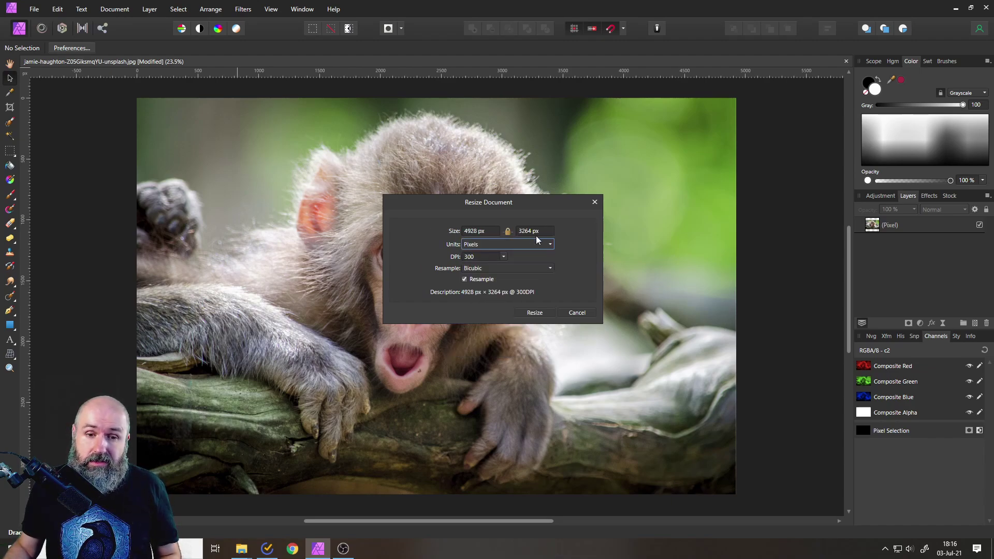